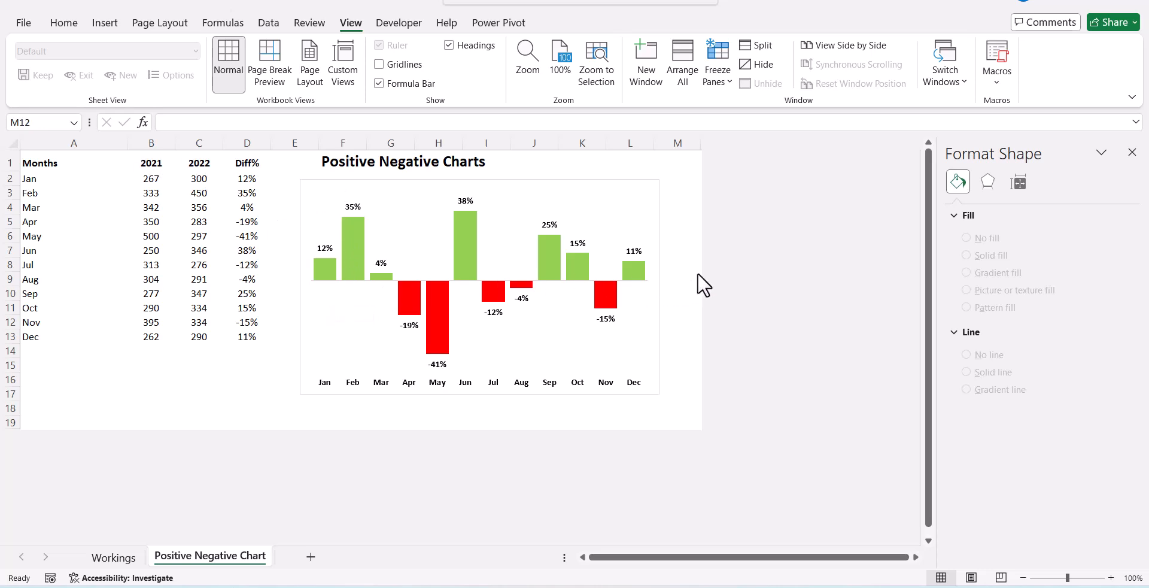
pyautogui.moveTo(317, 271)
pyautogui.moveTo(429, 323)
pyautogui.moveTo(352, 239)
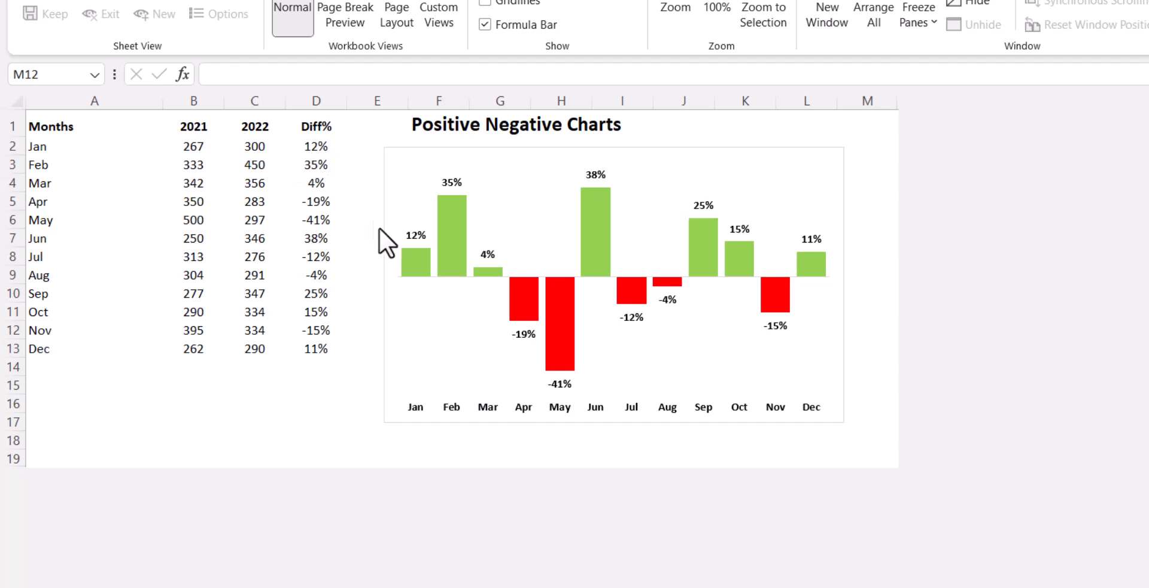
pyautogui.moveTo(411, 256)
pyautogui.moveTo(529, 303)
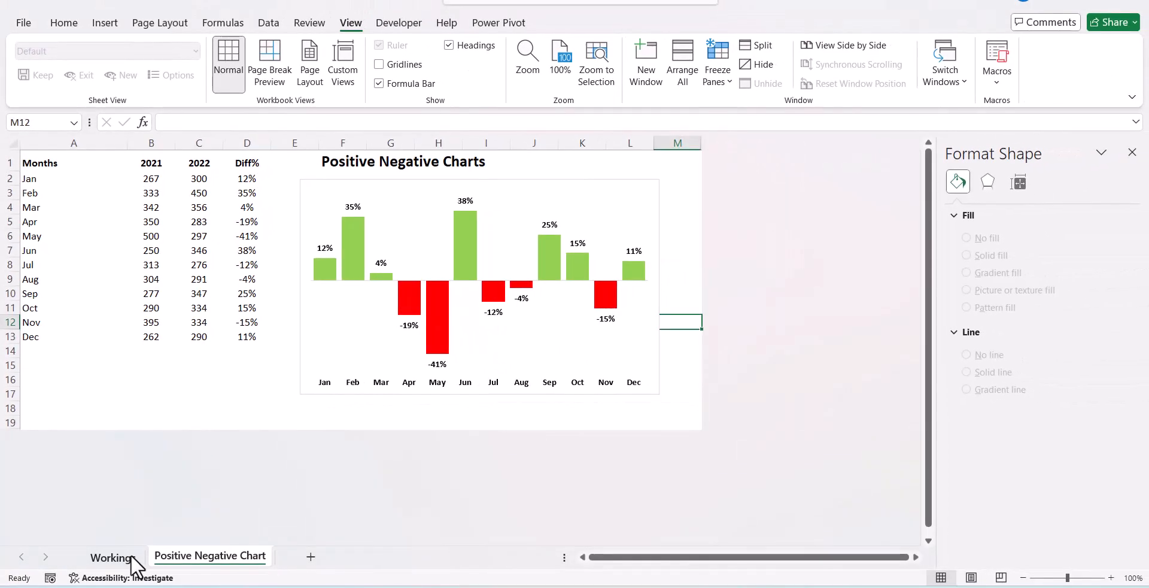
# - Go to the Workings sheet and enter the header Diff% in cell D1
pyautogui.click(127, 557)
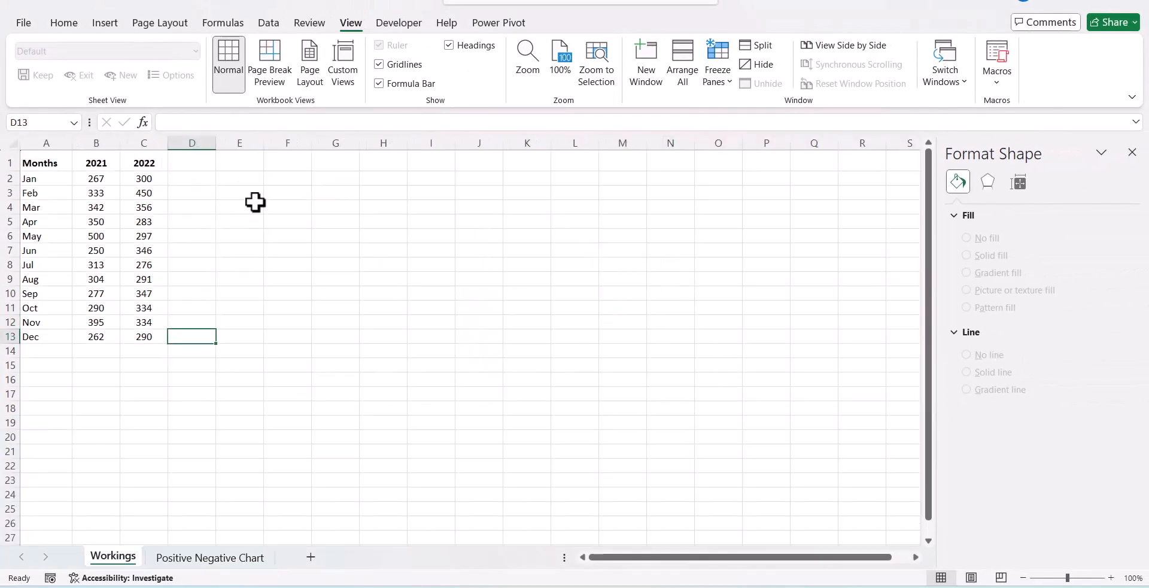
pyautogui.click(205, 167)
pyautogui.write('Diff%')
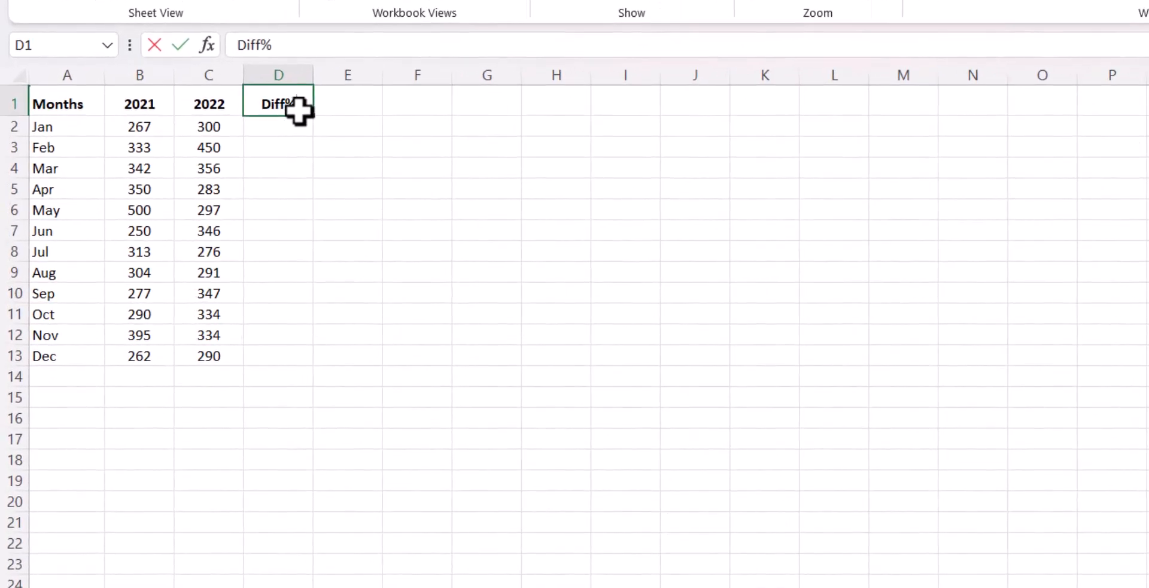
pyautogui.press('Tab')
# - Enter the percentage difference formula =($C2-$B2)/$B2 in cell D2, with column-absolute references
pyautogui.click(290, 131)
pyautogui.write('=')
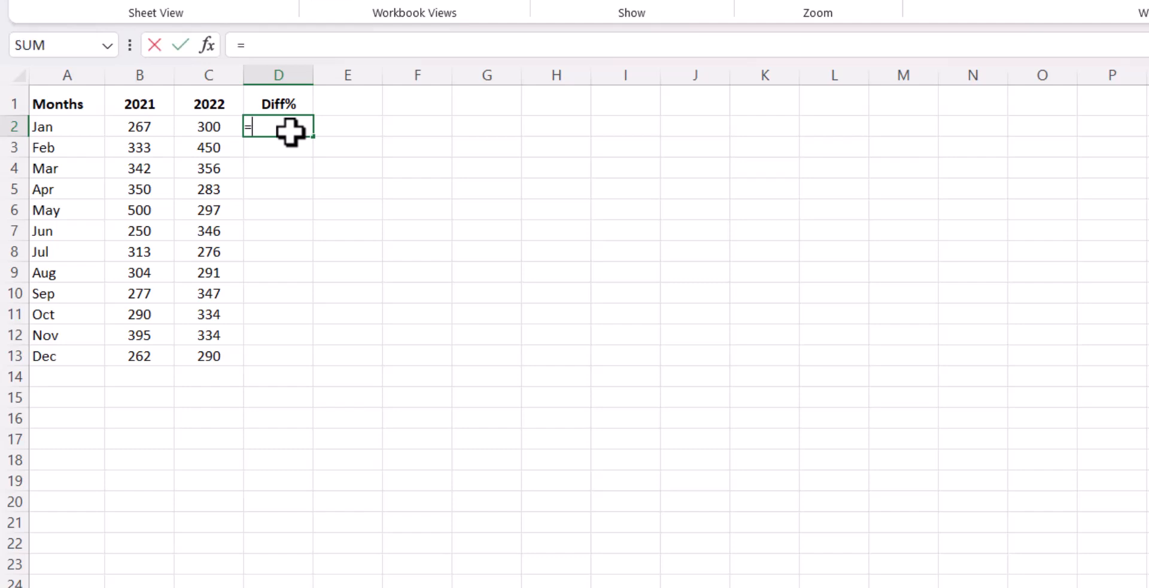
pyautogui.write('(')
pyautogui.click(222, 128)
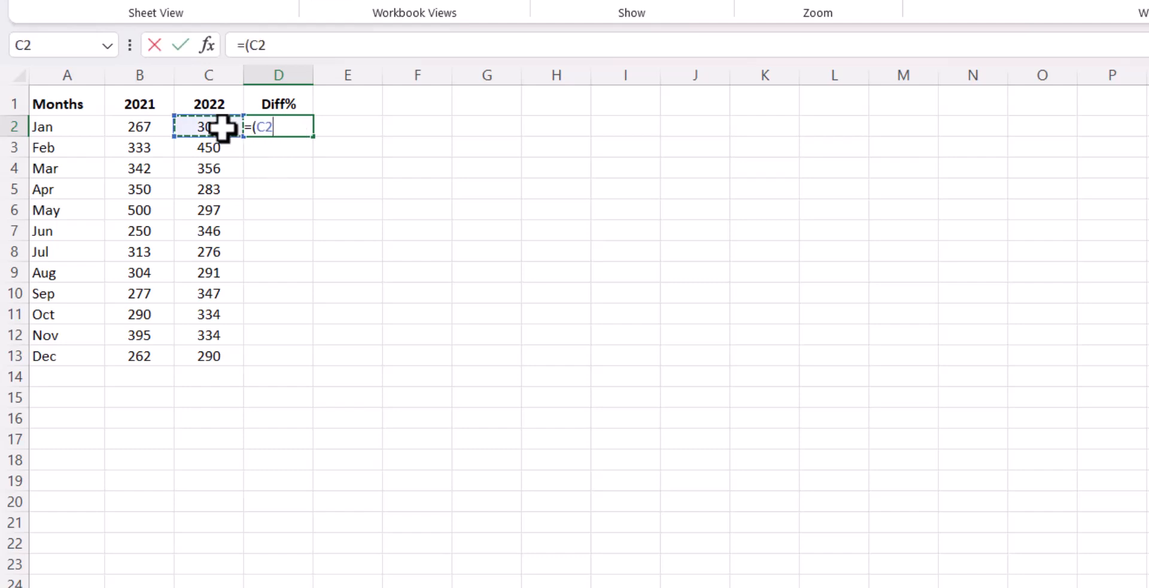
pyautogui.press('F4')
pyautogui.press('F4')
pyautogui.press('F4')
pyautogui.write('-')
pyautogui.click(150, 126)
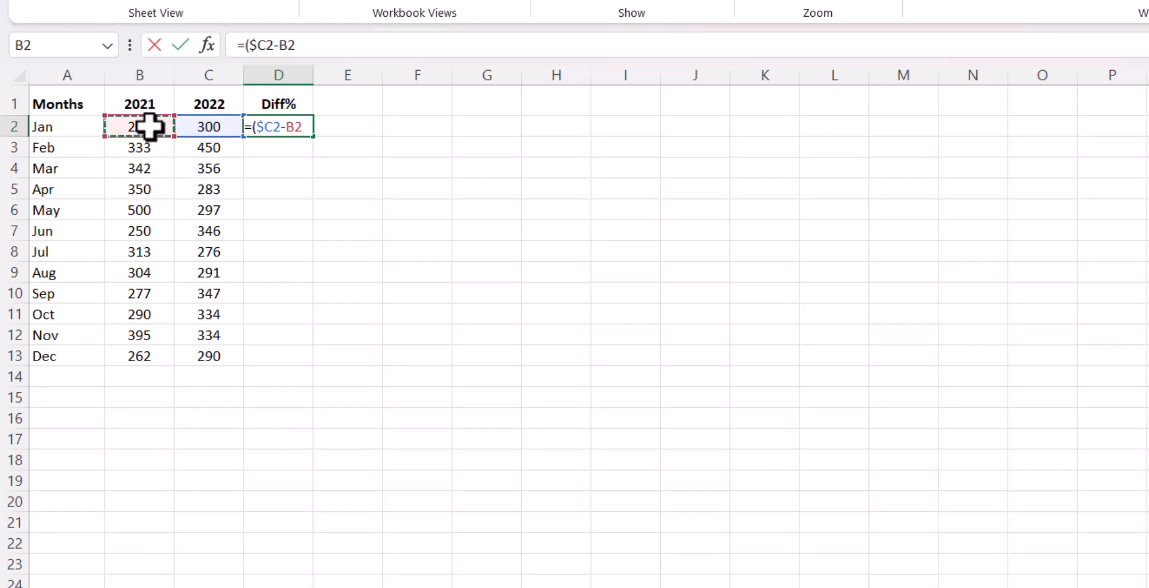
pyautogui.press('F4')
pyautogui.press('F4')
pyautogui.press('F4')
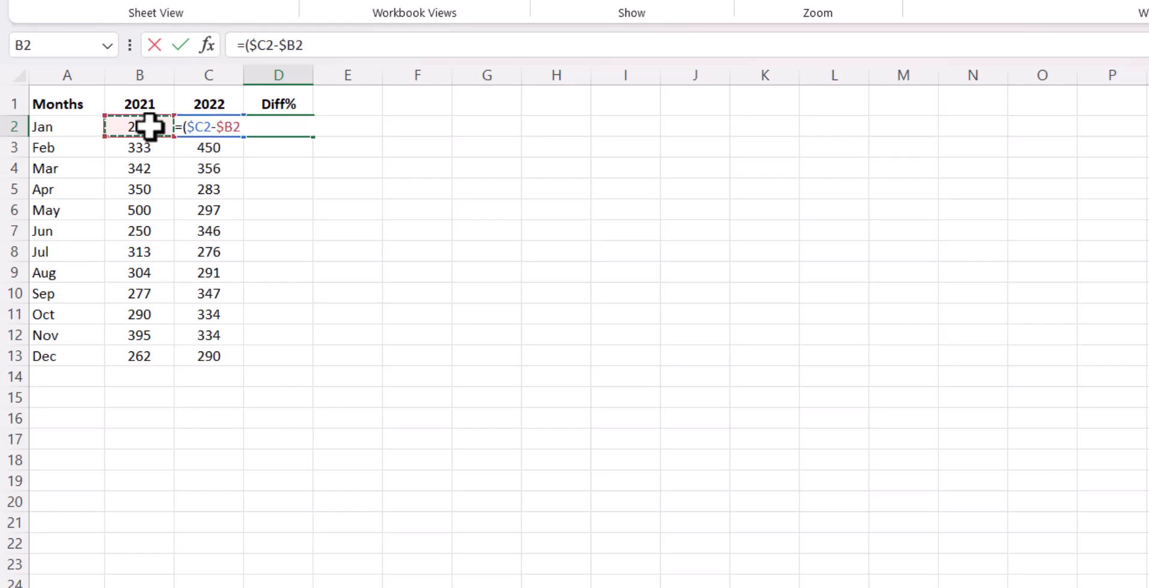
pyautogui.write(')/')
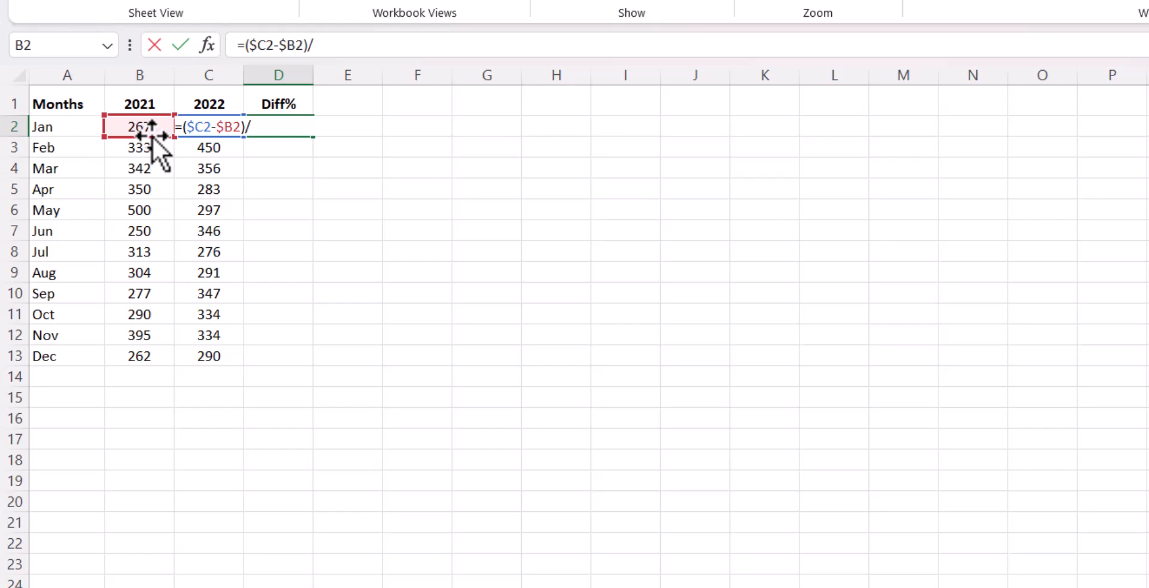
pyautogui.click(151, 124)
pyautogui.press('F4')
pyautogui.press('F4')
pyautogui.press('F4')
pyautogui.press('Return')
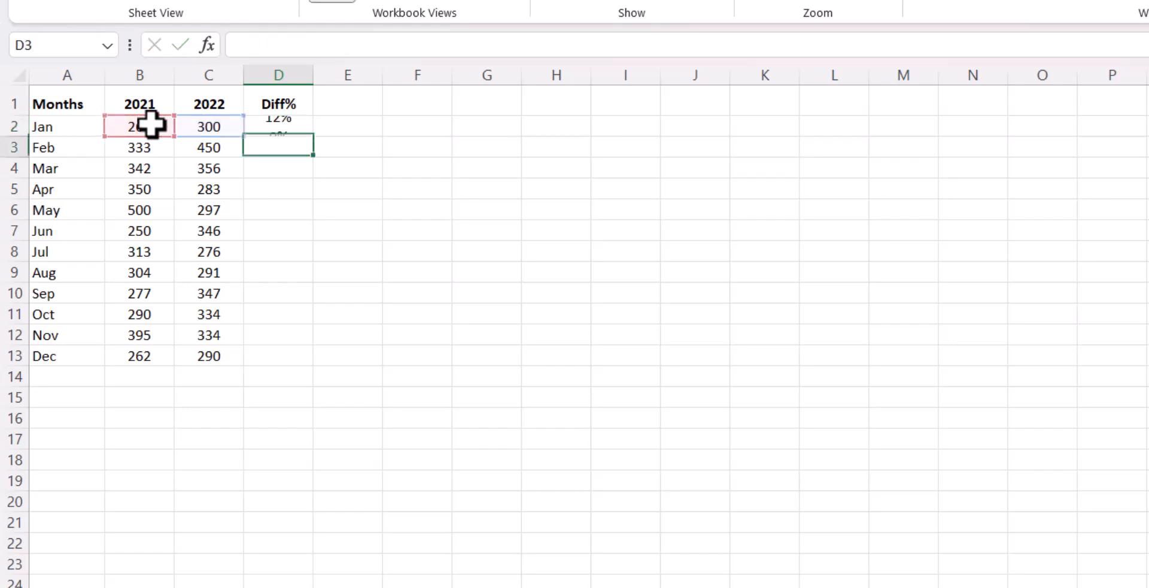
# - Fill the Diff% formula from D2 down through the December row, D13
pyautogui.click(302, 122)
pyautogui.moveTo(313, 137); pyautogui.dragTo(318, 371)
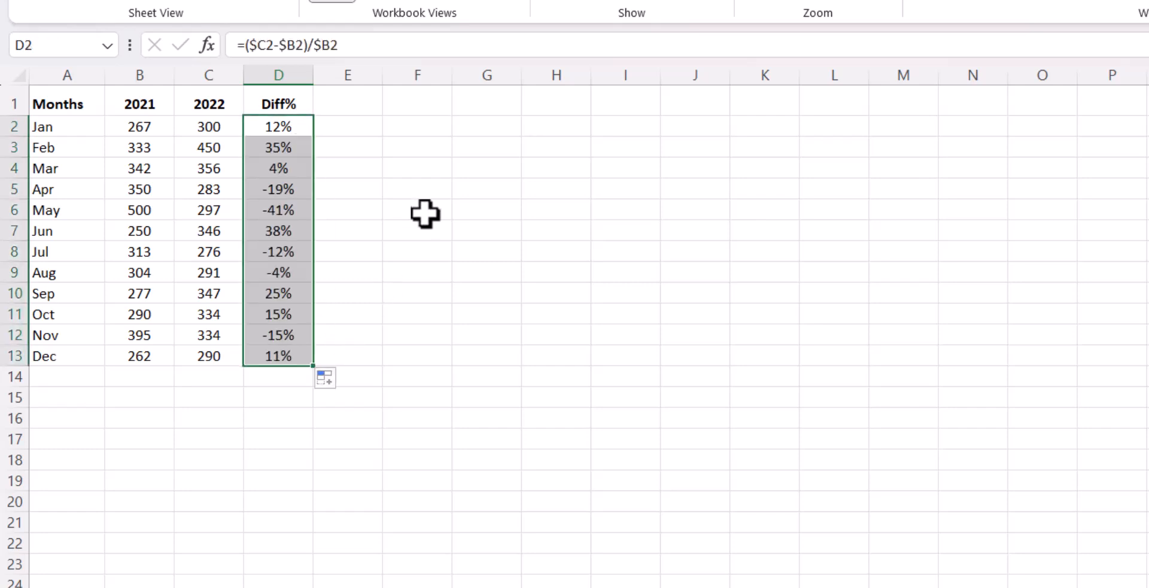
pyautogui.click(423, 234)
# - Insert a 2-D clustered column chart from the Months and Diff% columns and move it up beside the table
pyautogui.moveTo(51, 103); pyautogui.dragTo(43, 355)
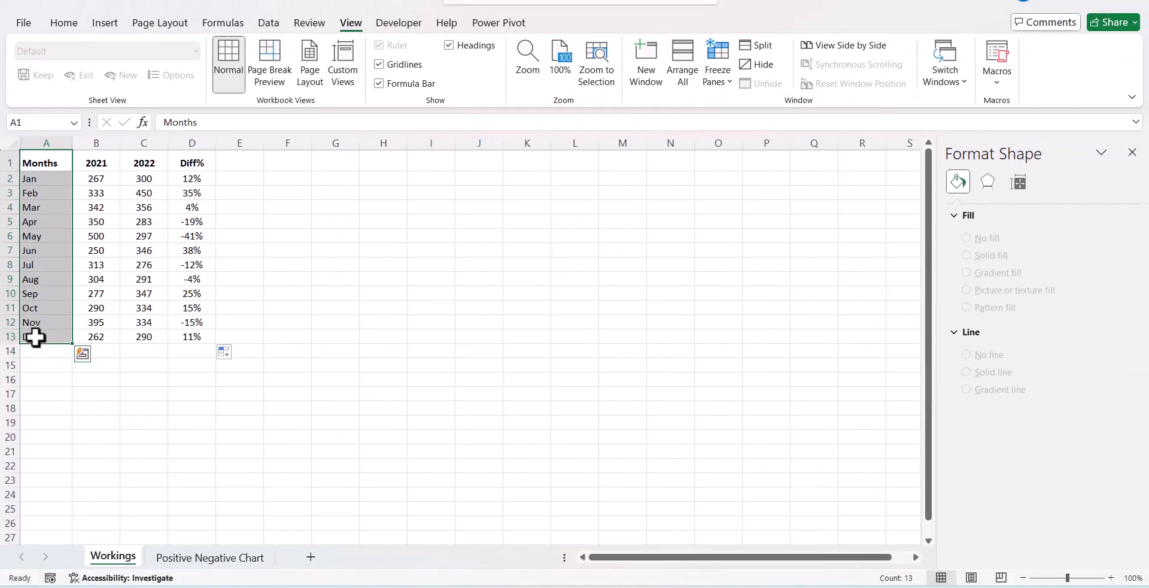
pyautogui.moveTo(193, 162); pyautogui.dragTo(203, 333)
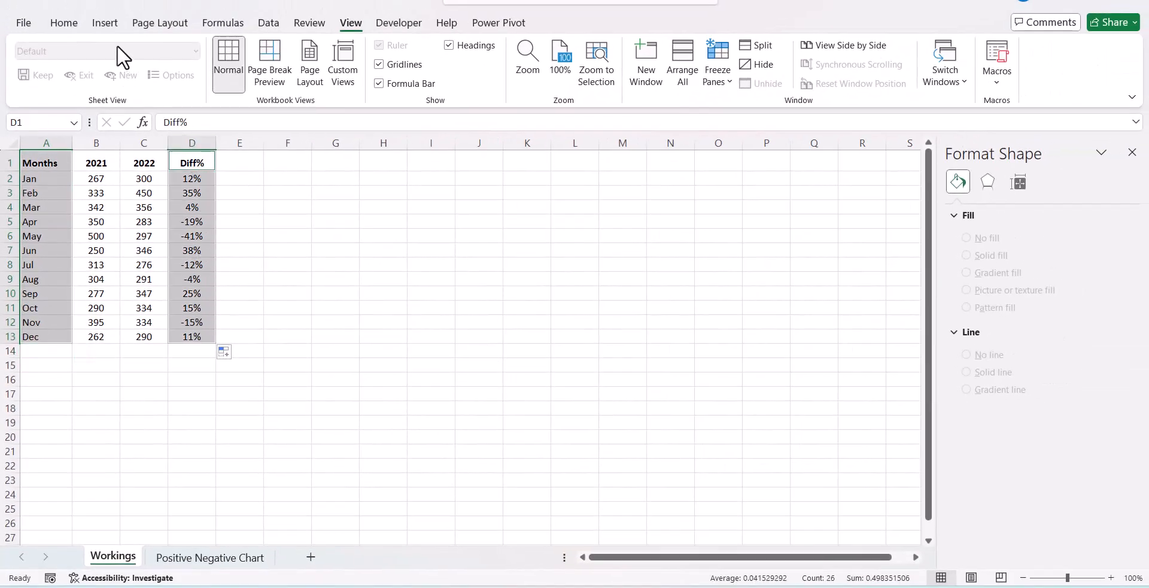
pyautogui.click(106, 24)
pyautogui.click(450, 46)
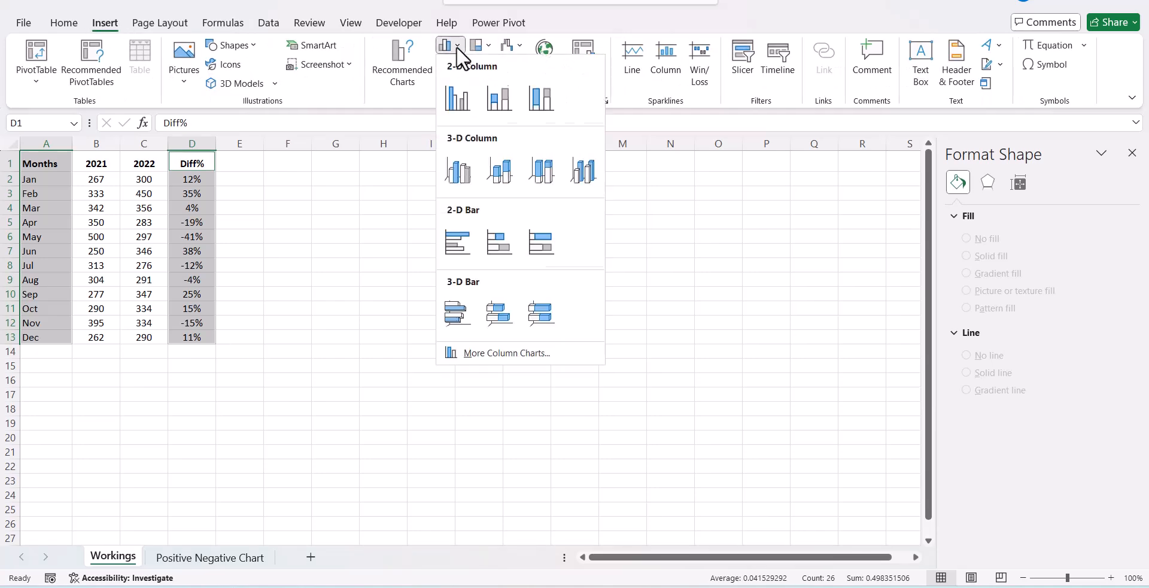
pyautogui.click(460, 100)
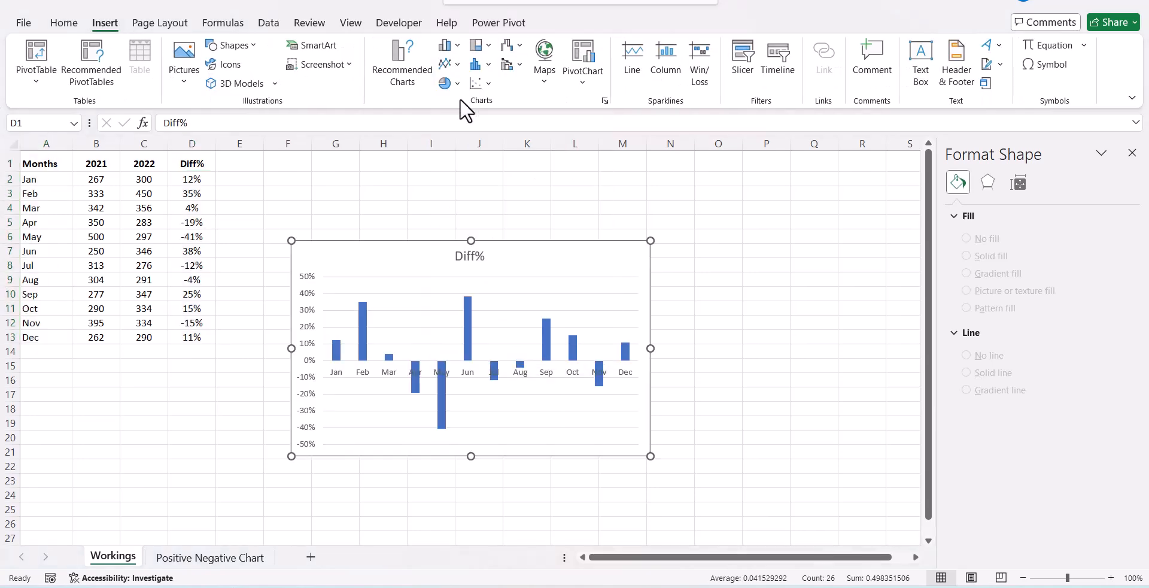
pyautogui.click(716, 398)
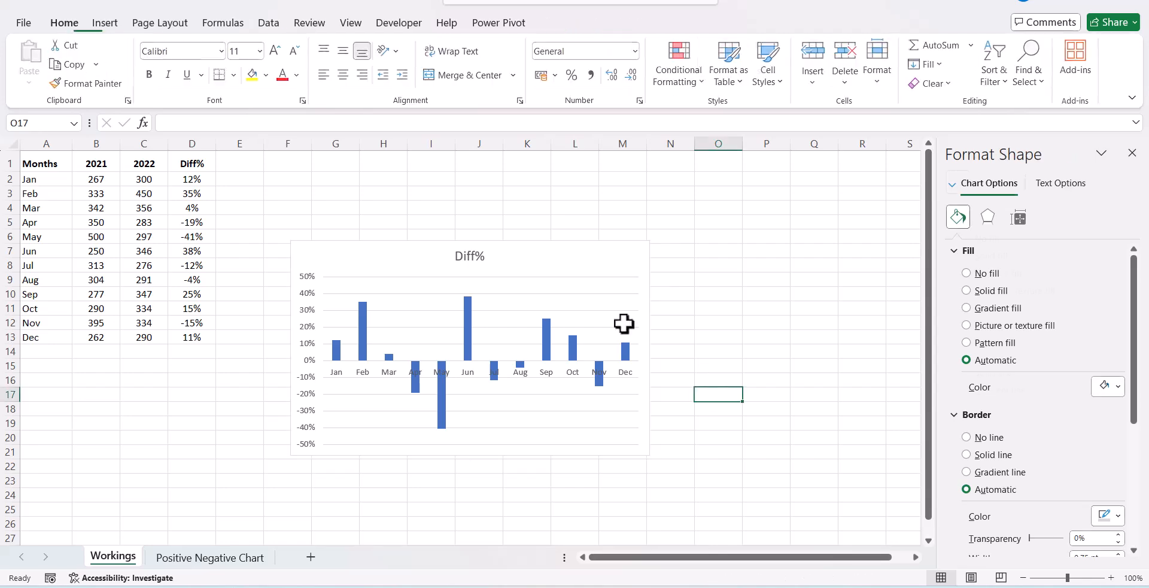
pyautogui.moveTo(547, 254); pyautogui.dragTo(522, 174)
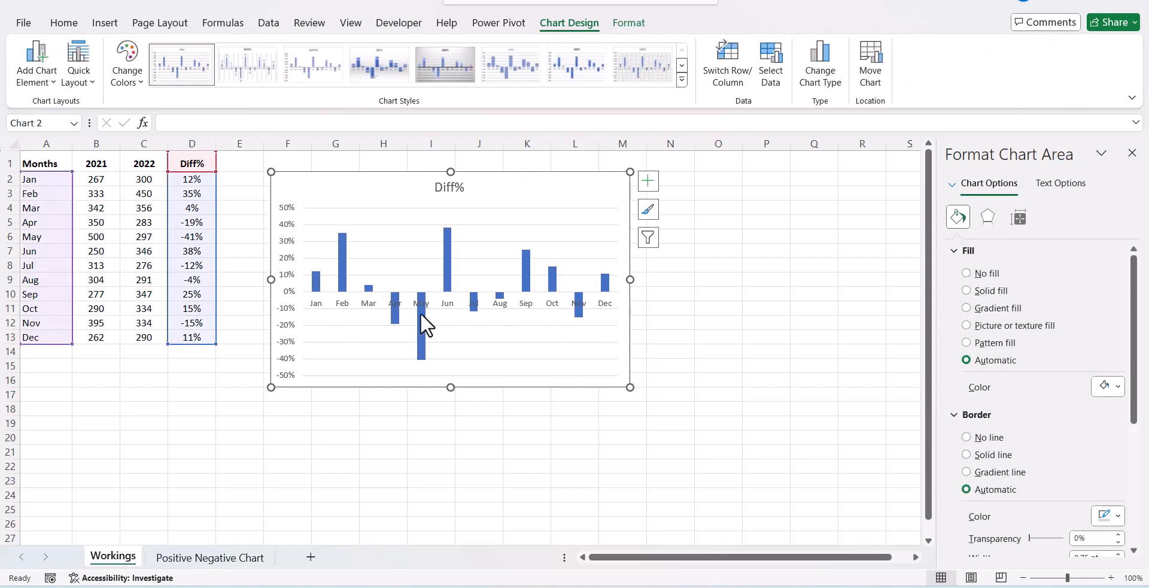
# - Set the label position of the chart's horizontal month axis to Low
pyautogui.click(419, 305)
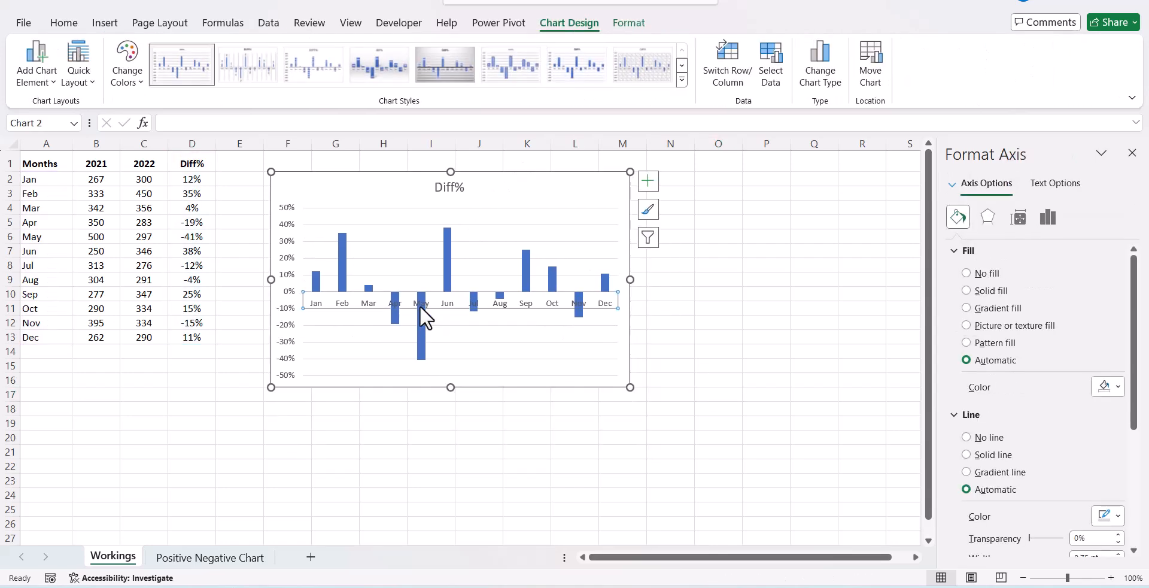
pyautogui.rightClick(424, 307)
pyautogui.click(518, 521)
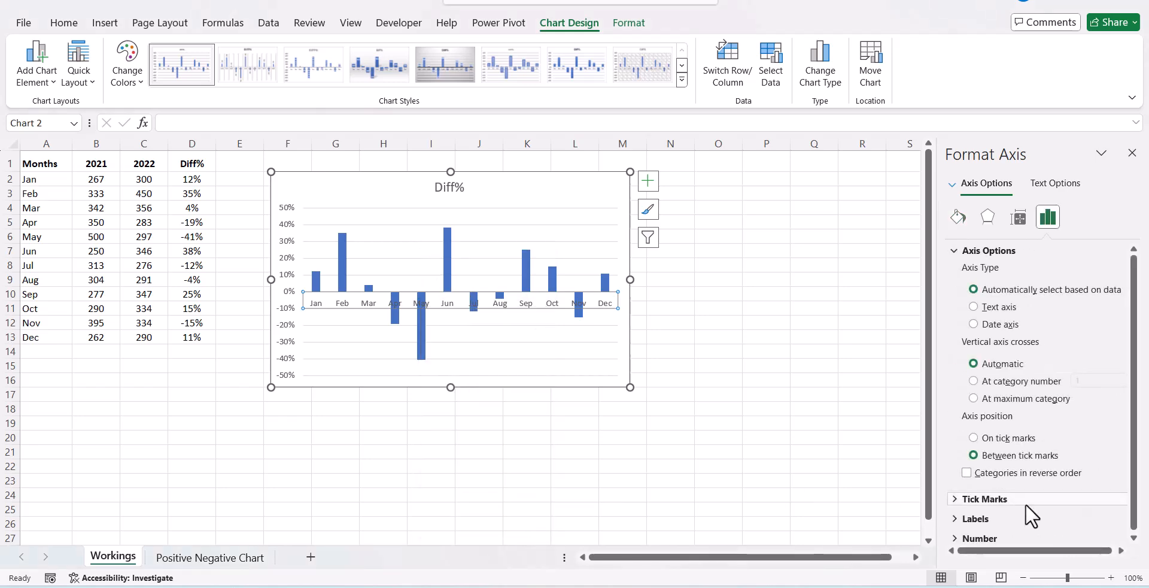
pyautogui.click(965, 520)
pyautogui.scroll(-3, 1084, 520)
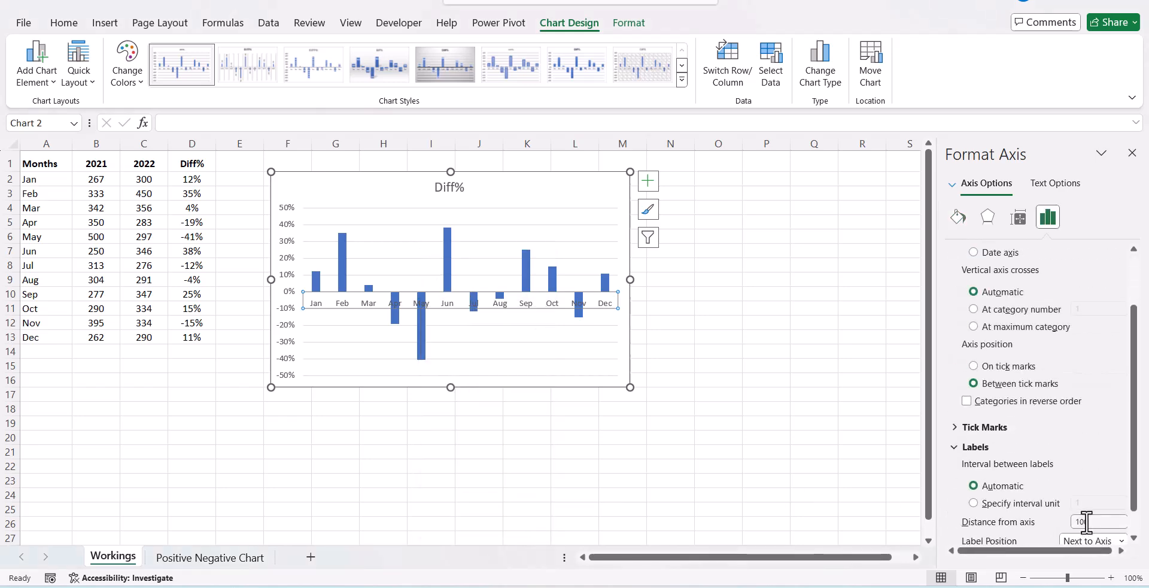
pyautogui.click(1106, 512)
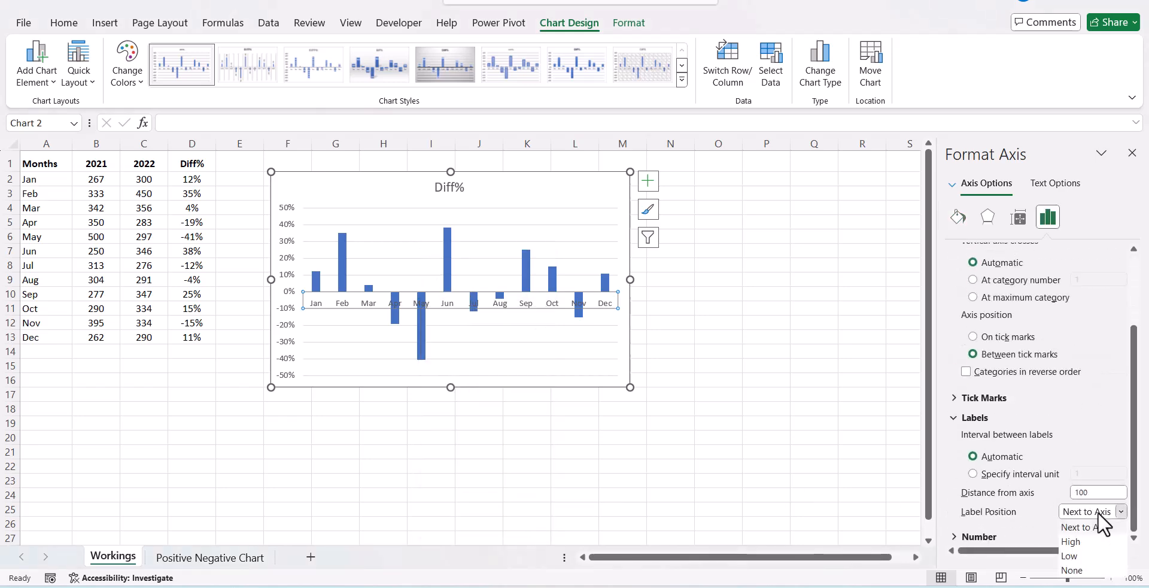
pyautogui.click(1086, 555)
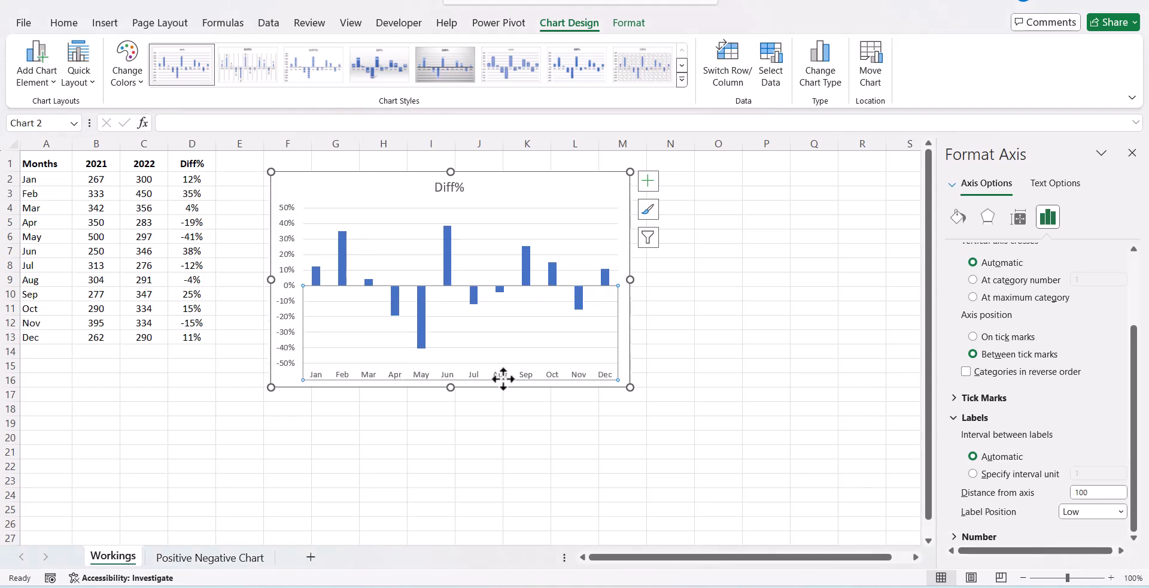
pyautogui.click(529, 437)
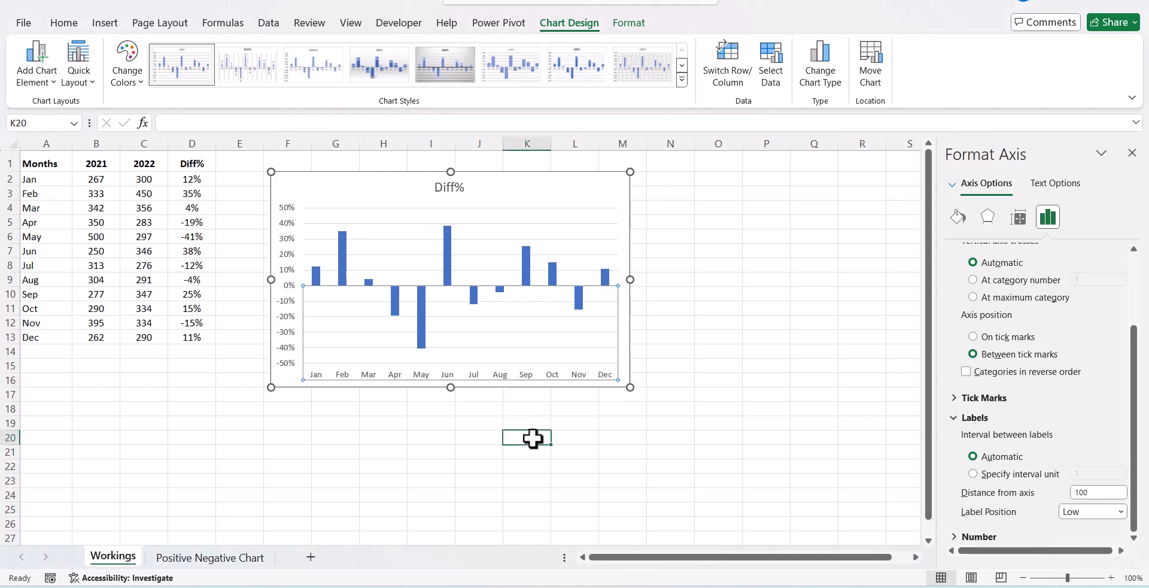
# - Delete the chart's major gridlines and its vertical percentage axis
pyautogui.click(479, 346)
pyautogui.click(481, 348)
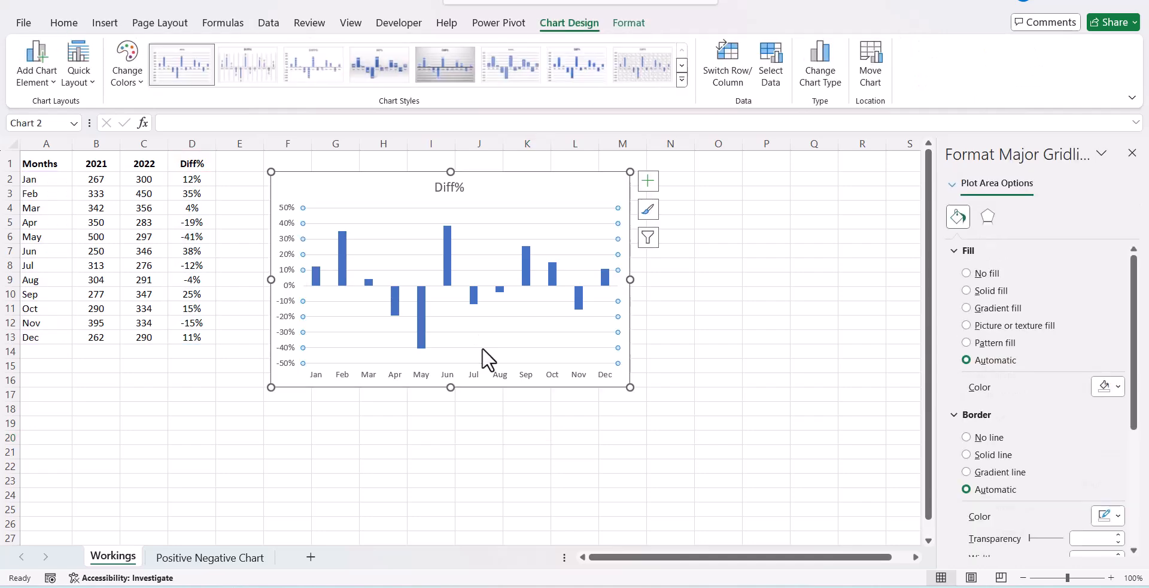
pyautogui.press('Escape')
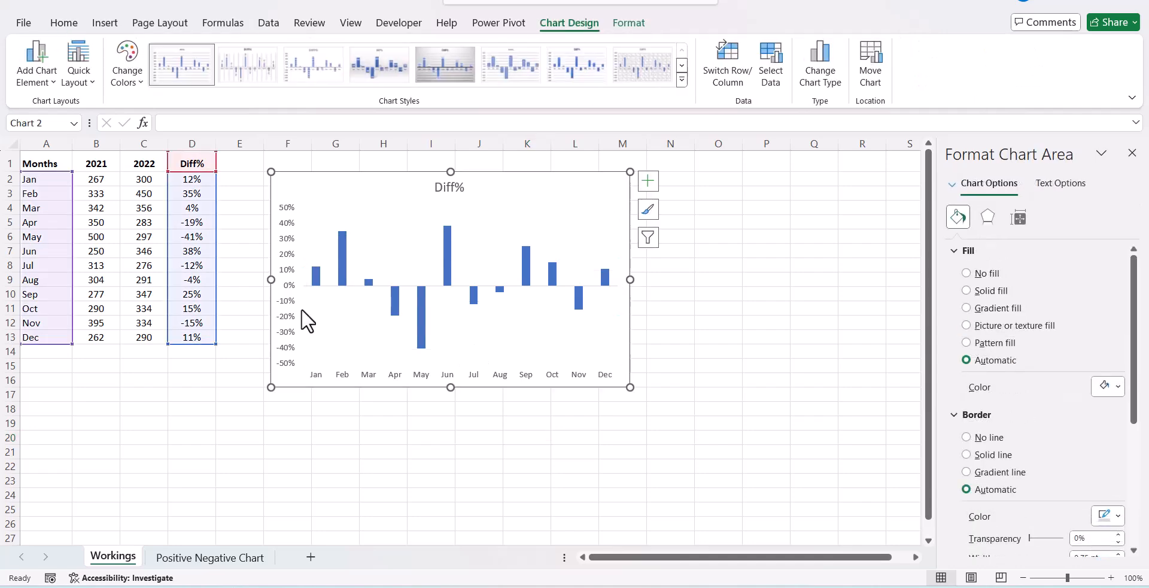
pyautogui.click(288, 276)
pyautogui.press('Delete')
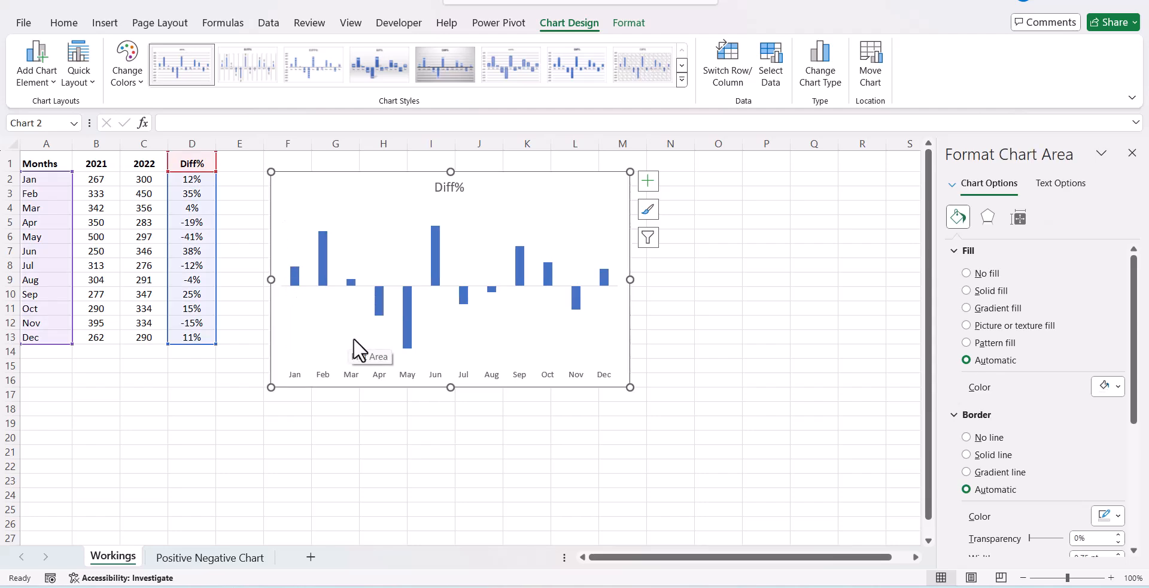
# - Reduce the gap width of the Diff% column series to 65%
pyautogui.click(318, 269)
pyautogui.rightClick(318, 269)
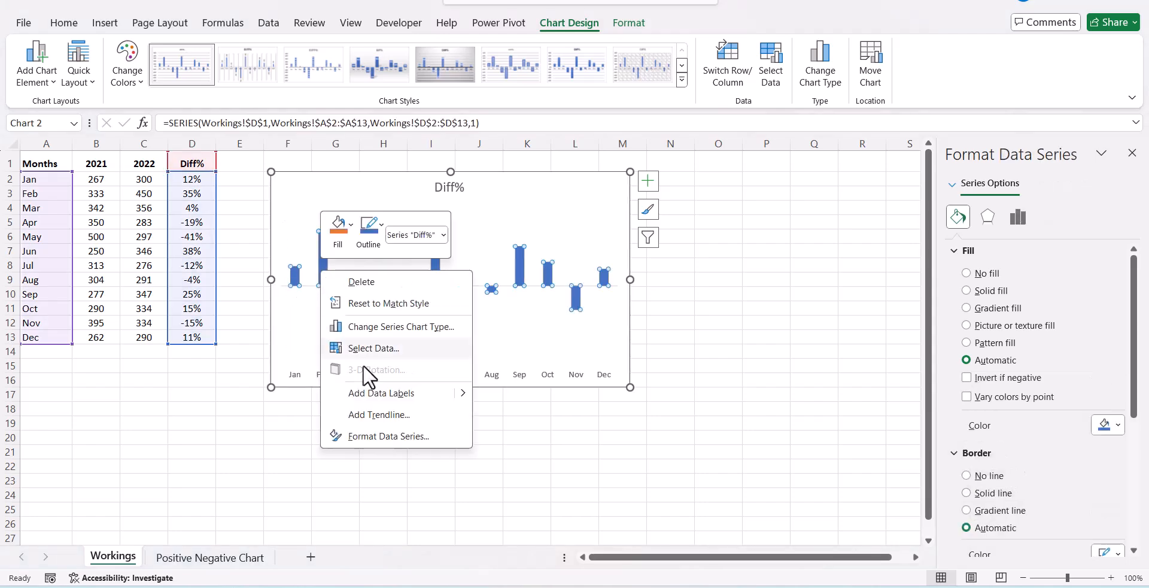
pyautogui.click(388, 435)
pyautogui.moveTo(1043, 347); pyautogui.dragTo(1032, 342)
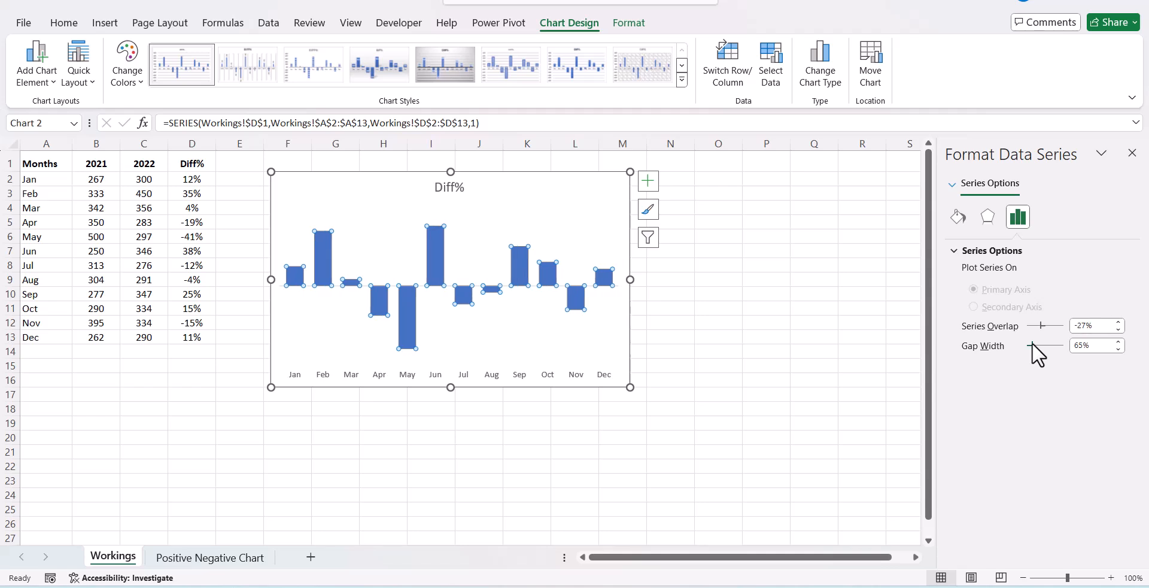
# - Give the Diff% series a solid fill with Invert if negative, using light green for positive and red for negative columns
pyautogui.click(958, 218)
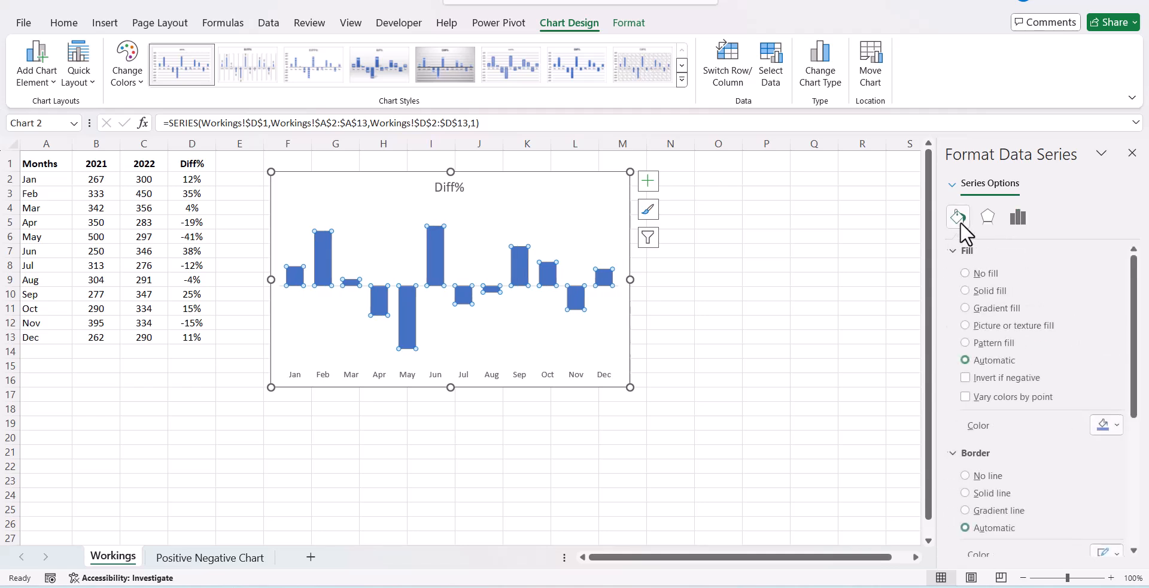
pyautogui.click(966, 378)
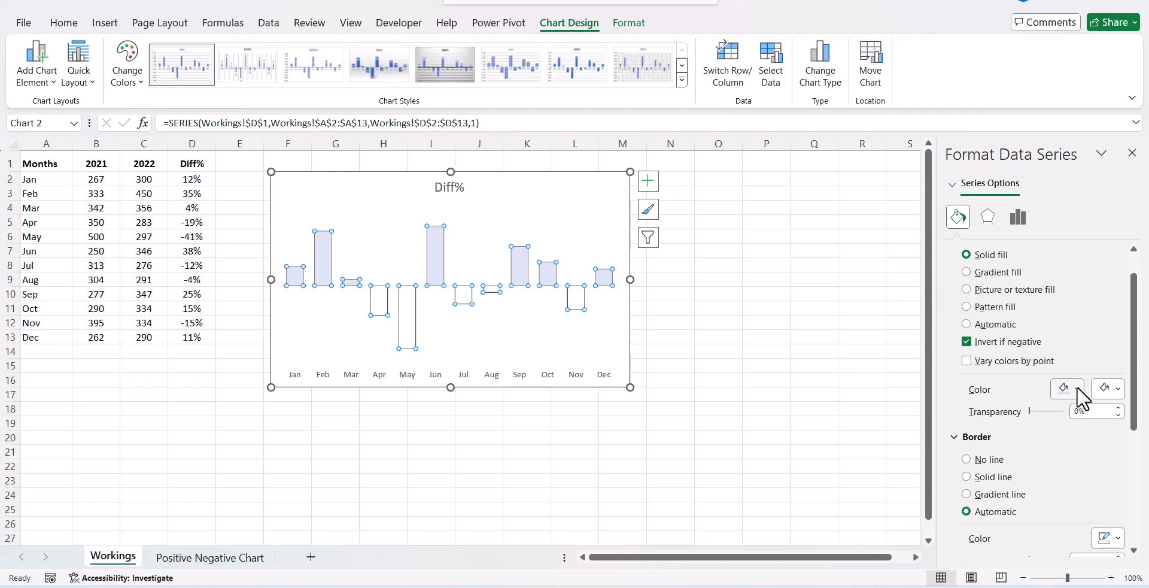
pyautogui.click(1076, 388)
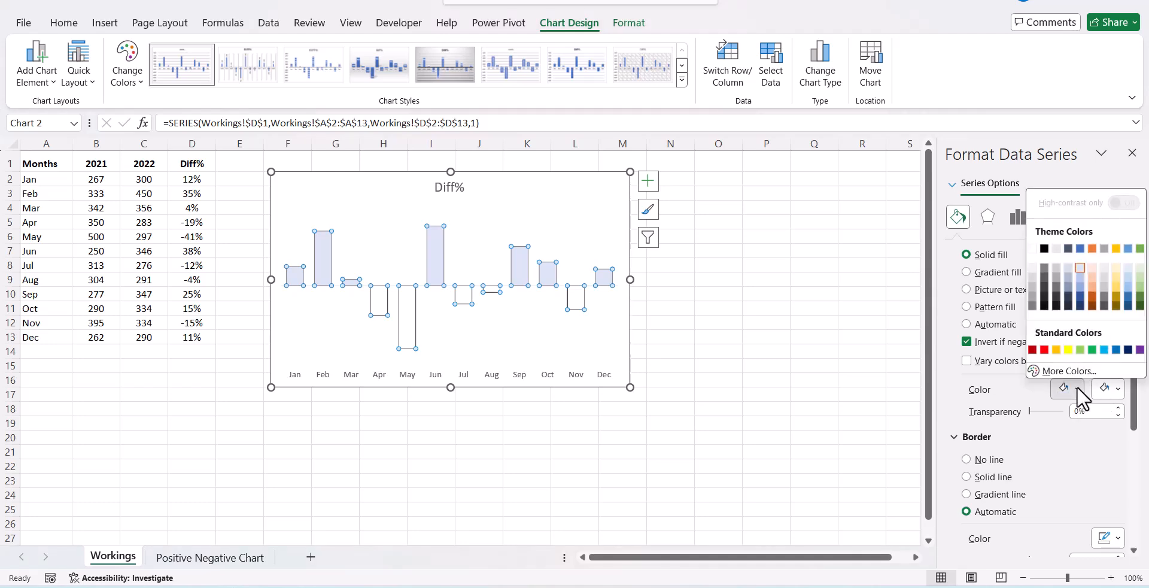
pyautogui.click(1081, 348)
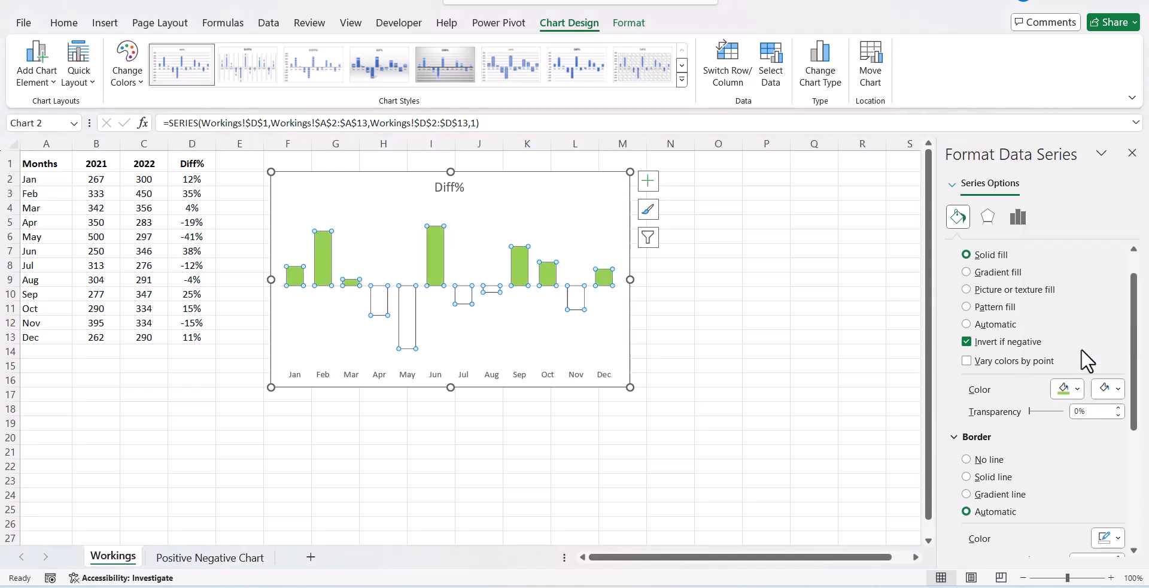
pyautogui.click(1116, 390)
pyautogui.click(1044, 350)
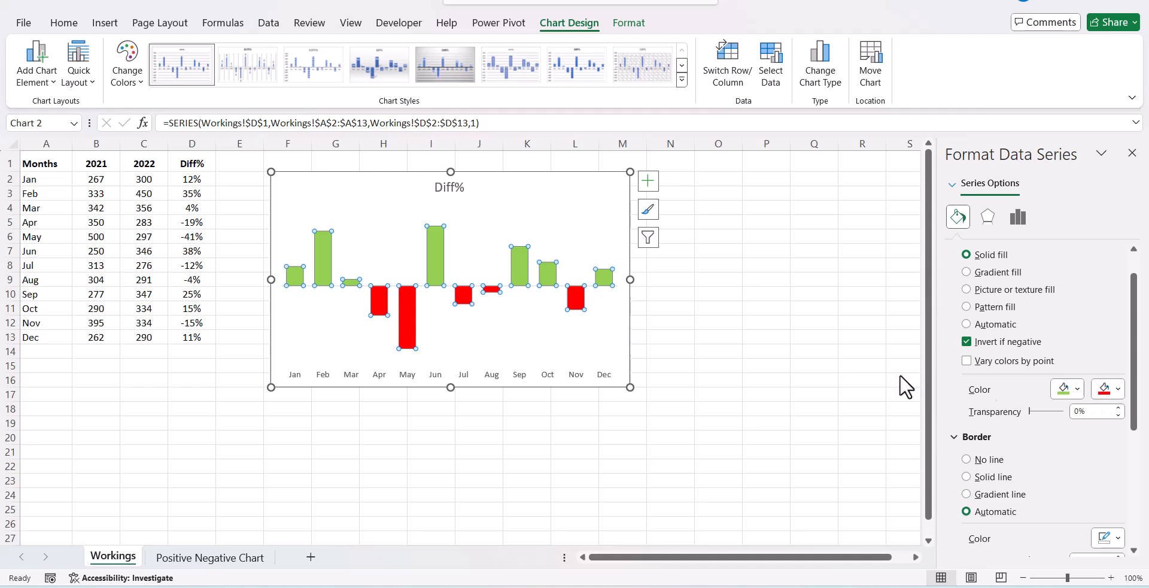
pyautogui.click(763, 350)
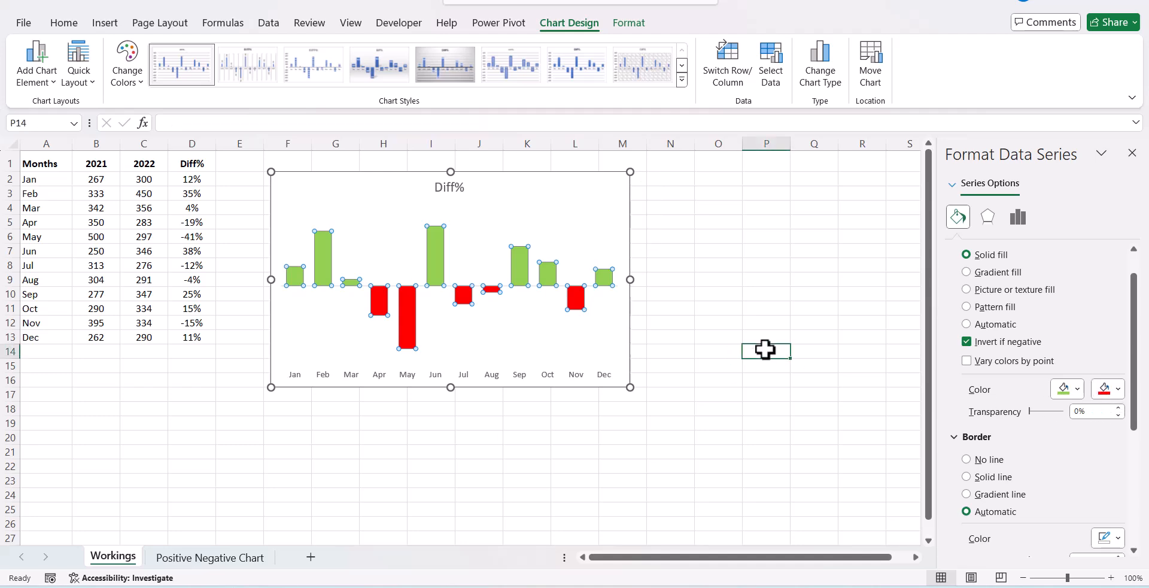
# - Add data labels to the columns of the Diff% series
pyautogui.click(429, 253)
pyautogui.rightClick(428, 254)
pyautogui.click(503, 383)
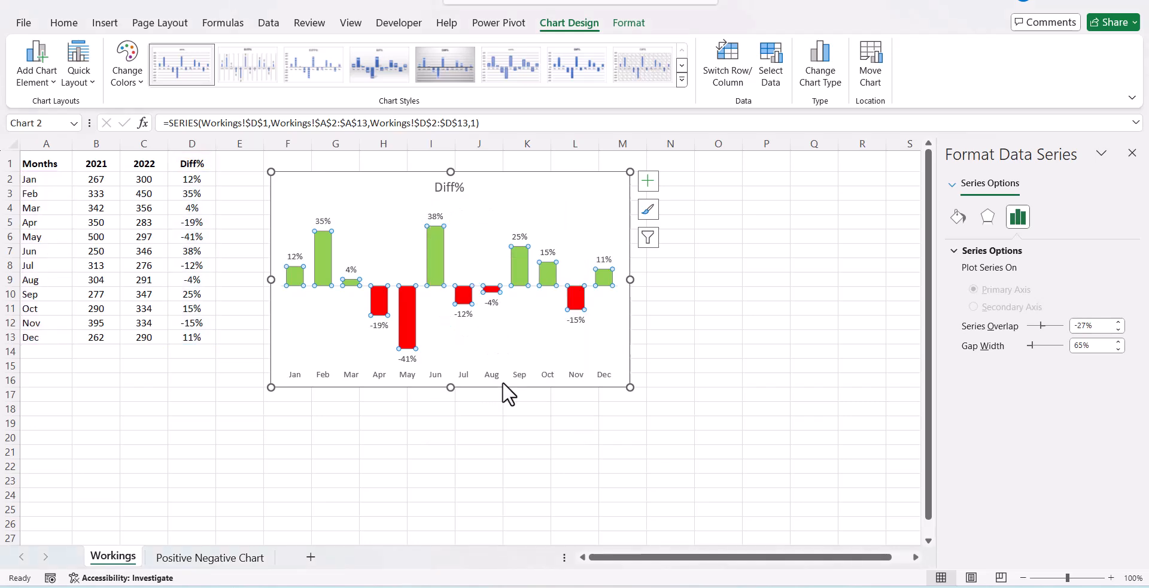
# - Make the data labels of the Diff% columns bold
pyautogui.click(437, 217)
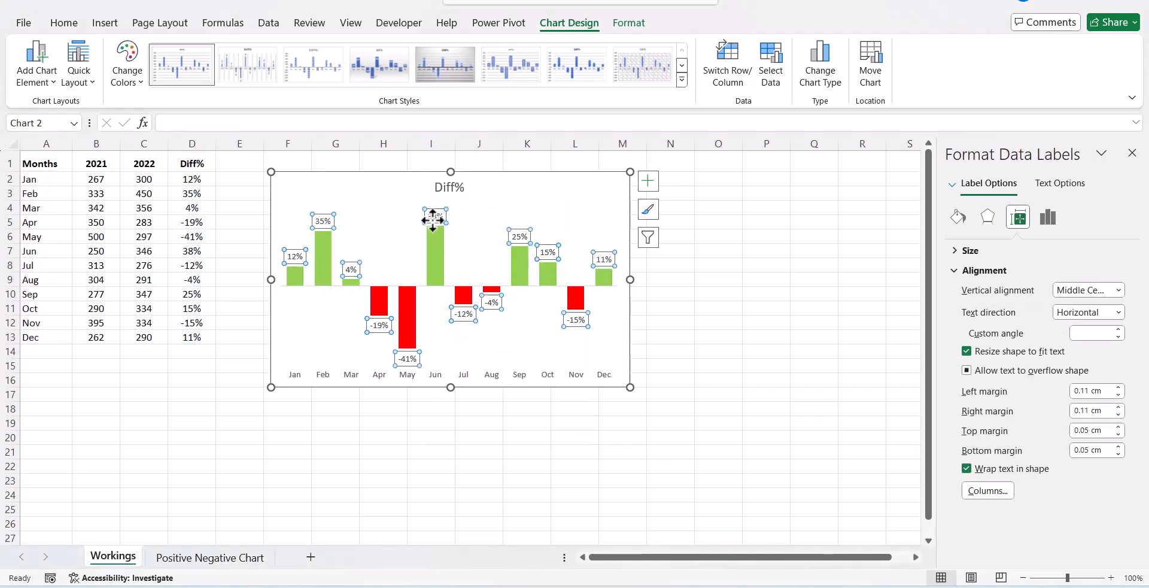
pyautogui.click(64, 24)
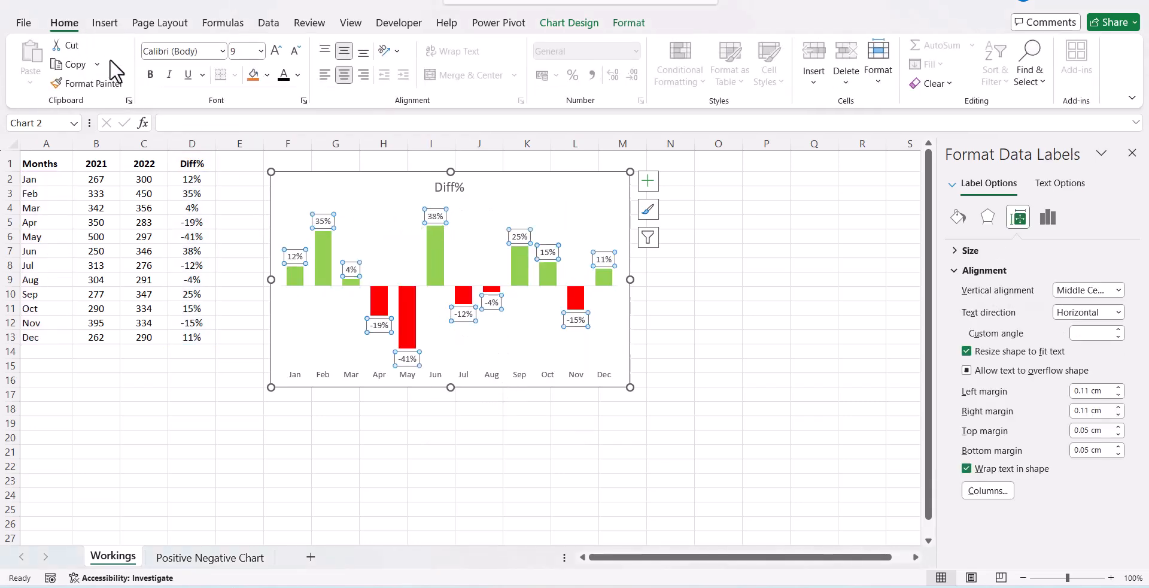
pyautogui.click(149, 76)
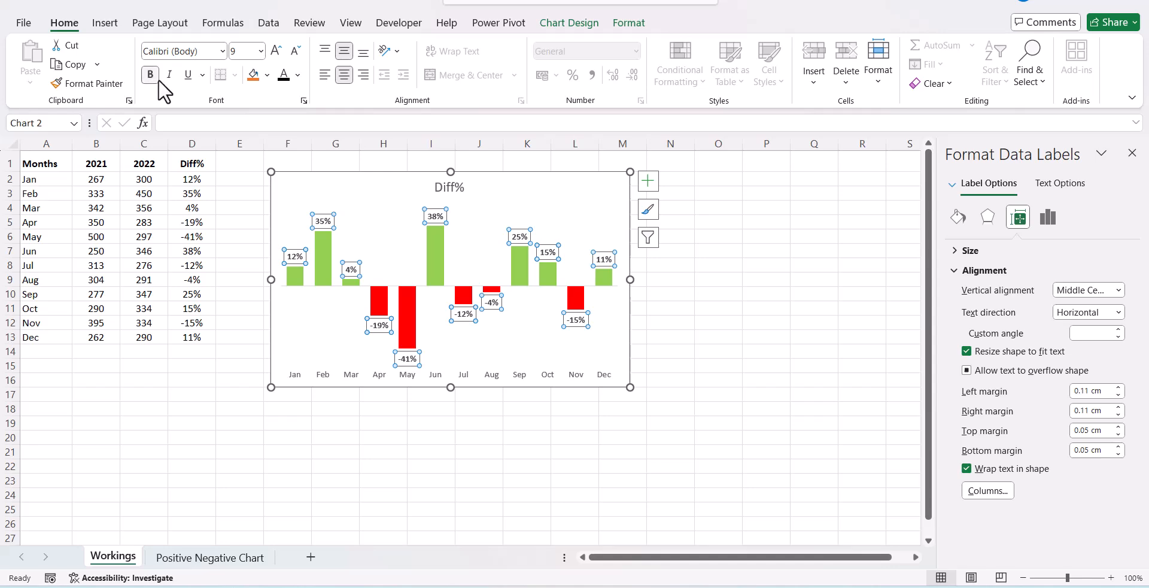
# - Format the month labels on the chart's horizontal axis with a black font colour and bold text
pyautogui.click(350, 374)
pyautogui.click(298, 75)
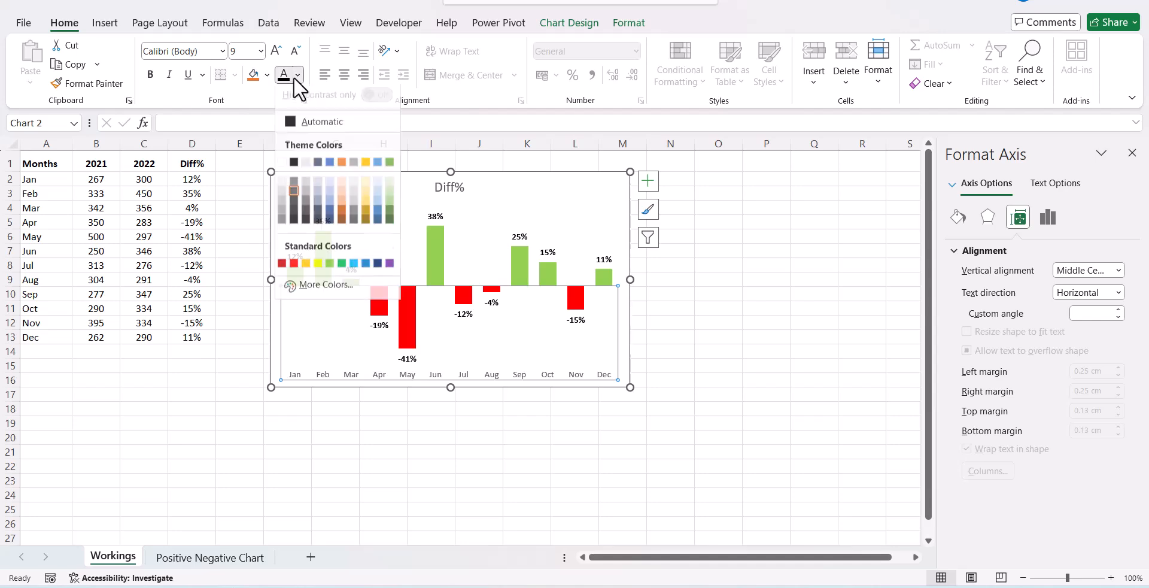
pyautogui.click(291, 98)
pyautogui.click(151, 74)
pyautogui.click(383, 436)
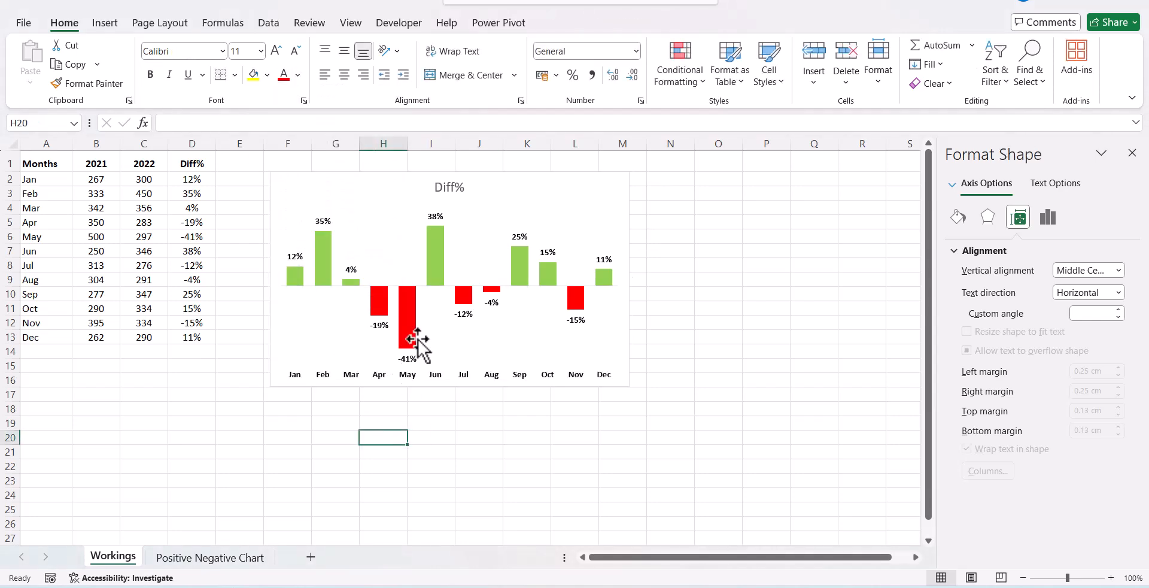
# - Delete the Diff% title from the chart
pyautogui.click(435, 188)
pyautogui.press('Delete')
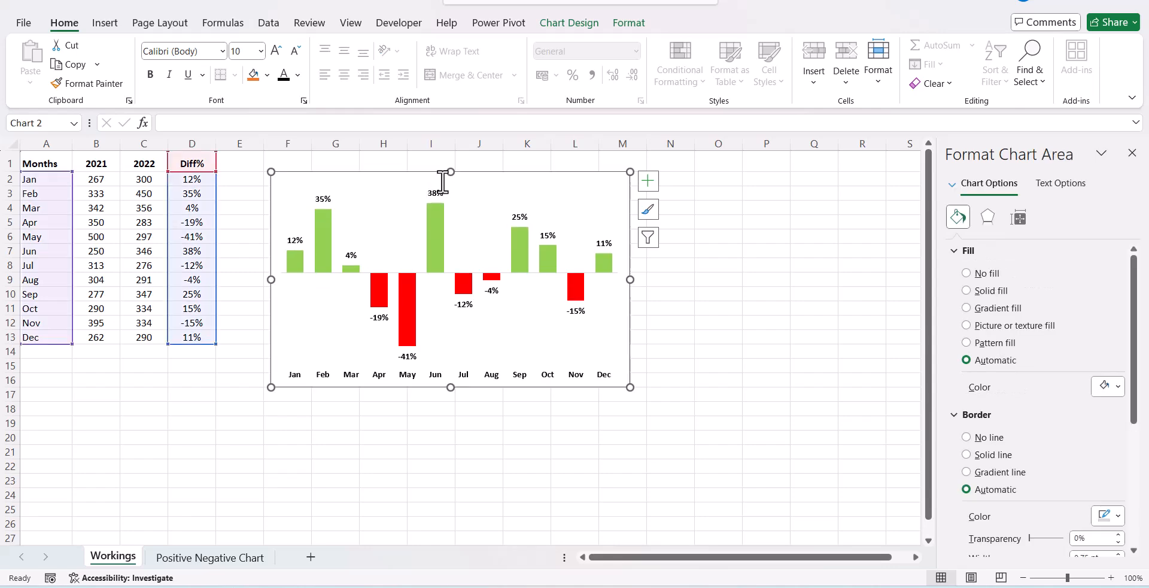
pyautogui.click(575, 422)
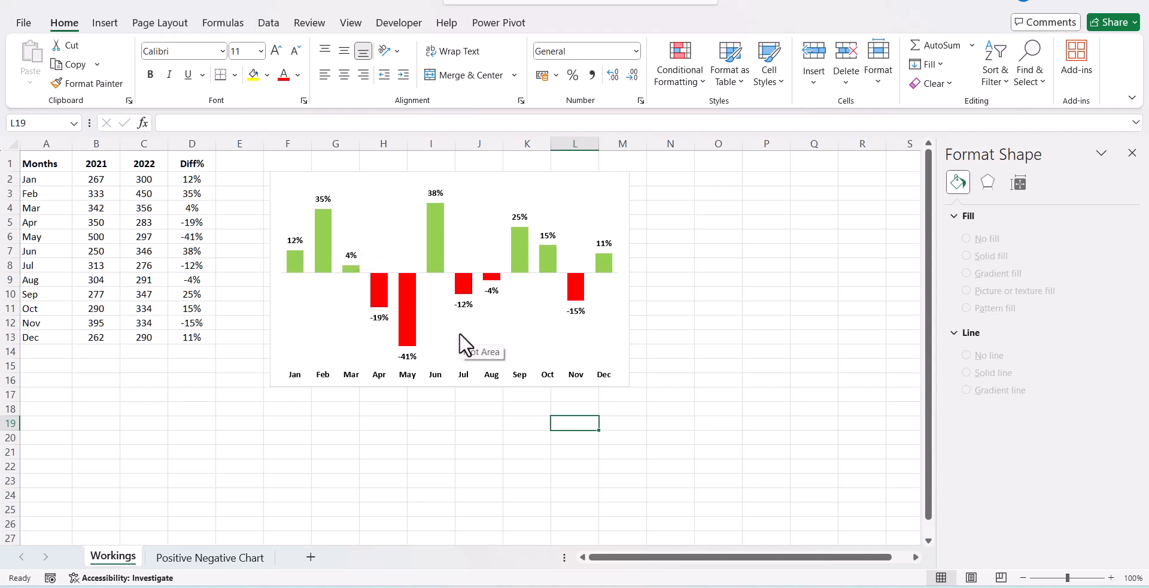
# - Change the January 2021 value in cell B2 to 450 to test the chart's negative column formatting
pyautogui.click(99, 179)
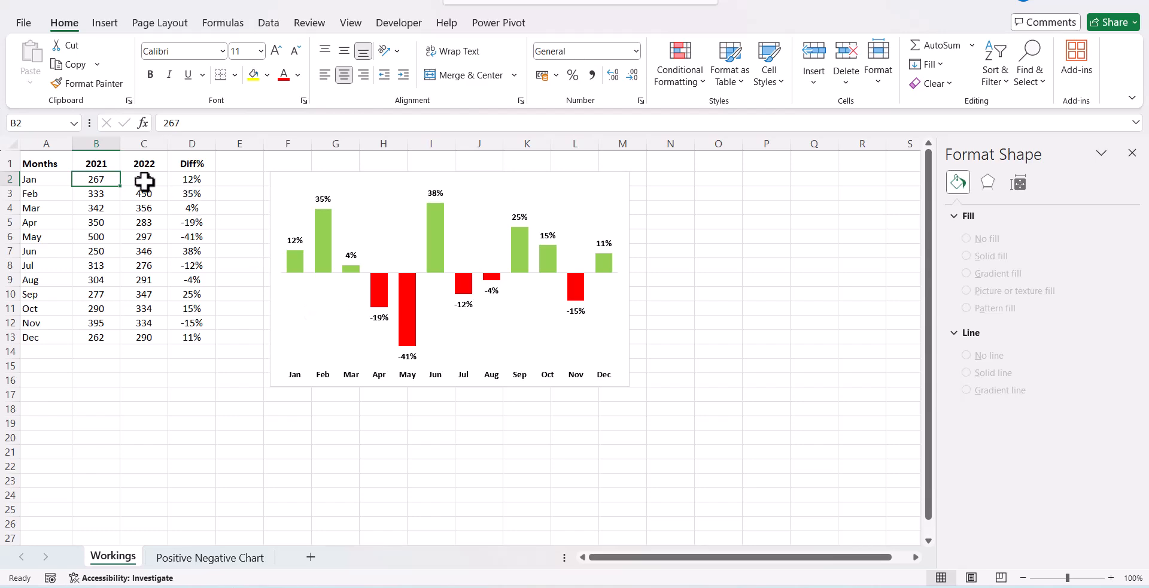
pyautogui.write('450')
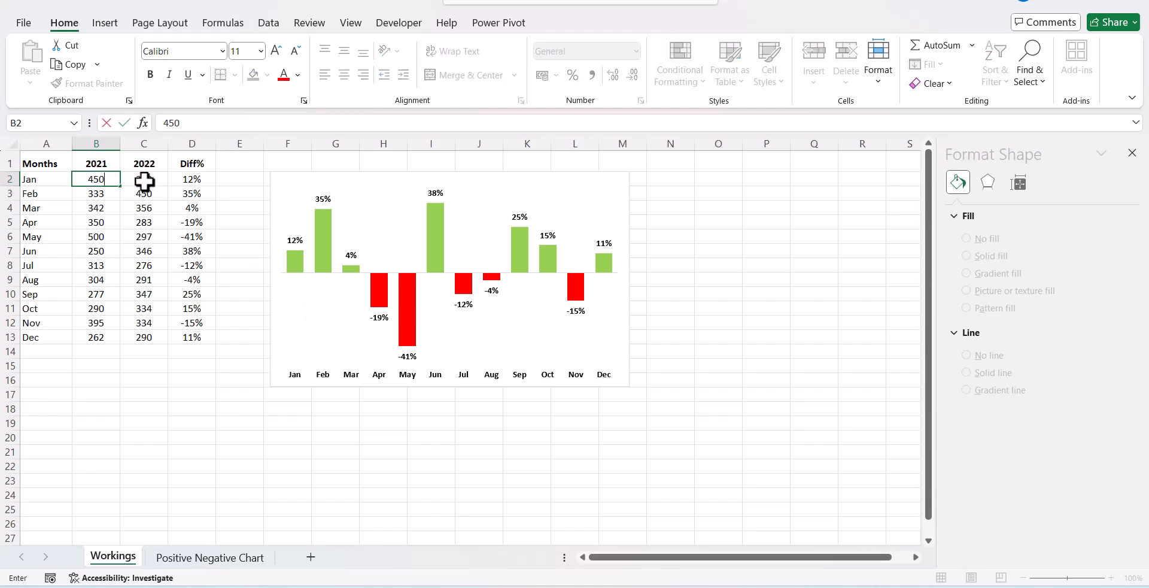
pyautogui.press('Return')
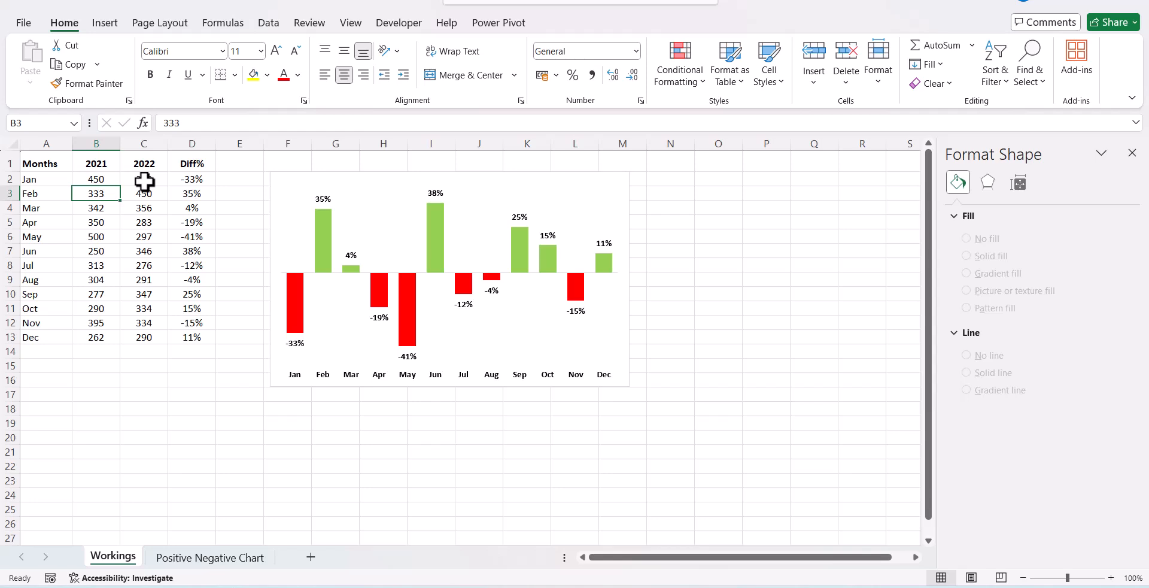